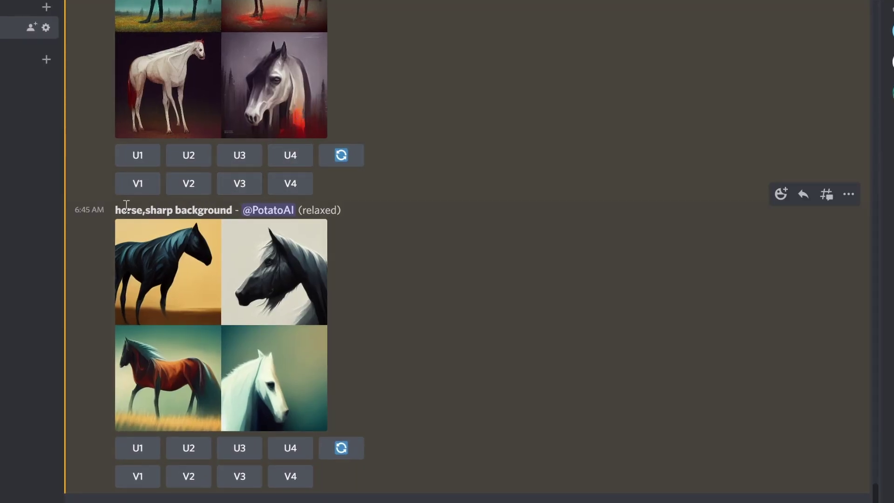
Scroll up in the Midjourney channel and select the prompt 'horses in a field,drone top view --ar 16:10'.
scroll(130, 203, "up", 20)
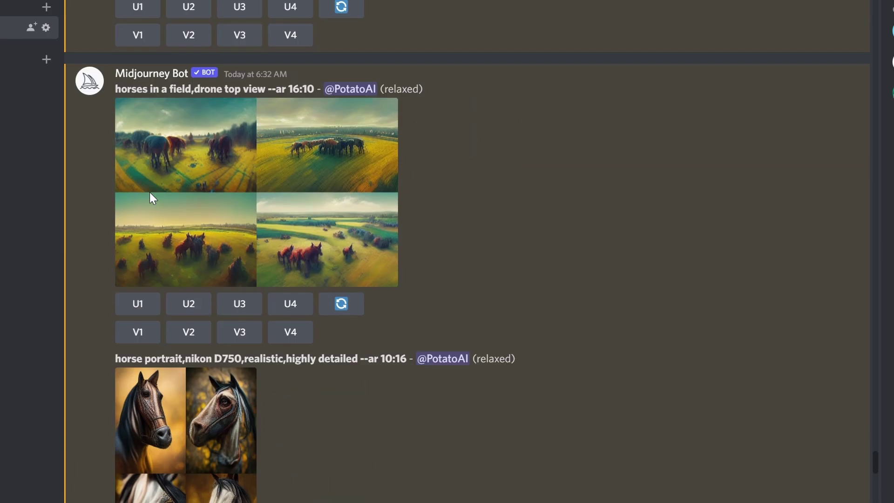
scroll(122, 334, "up", 6)
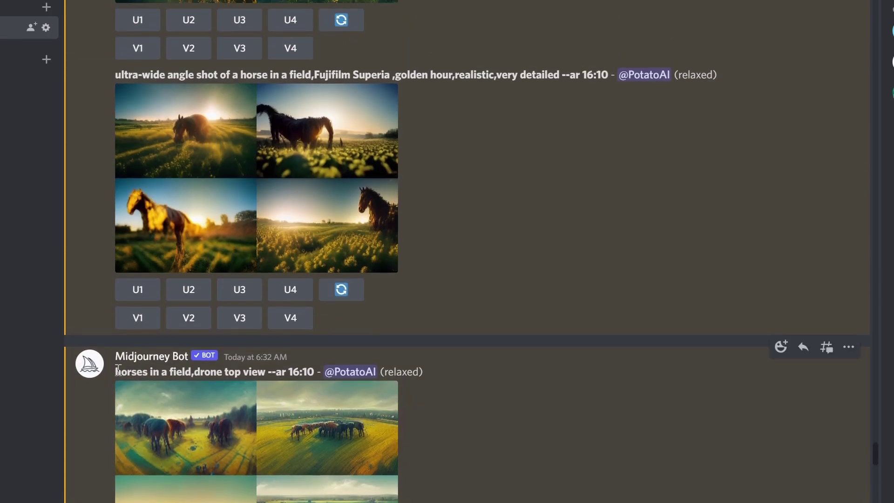
left_click_drag(116, 371, 316, 371)
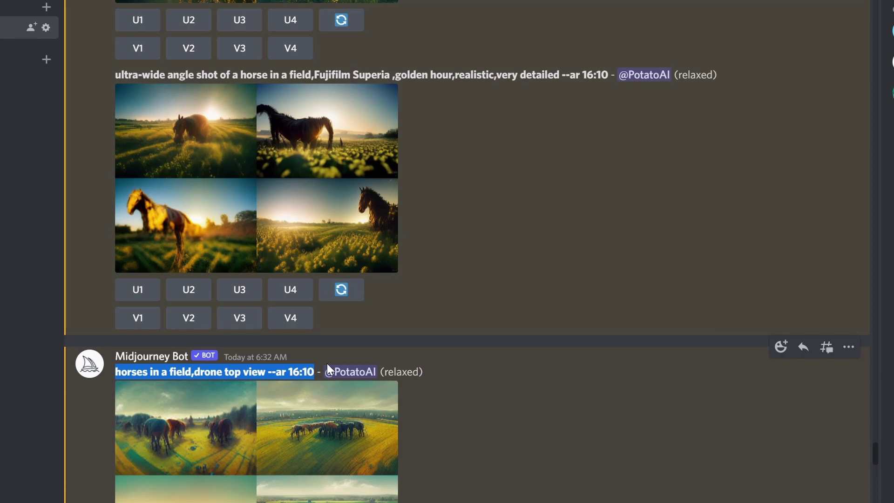
scroll(499, 321, "down", 2)
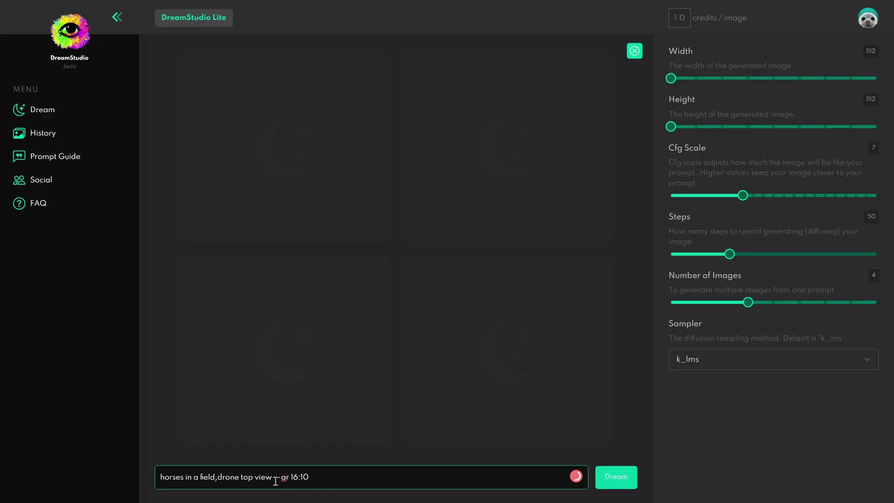
Delete the '--ar 16:10' flag, set the width to 896, and generate the horses prompt.
left_click_drag(274, 475, 320, 474)
key("BackSpace")
left_click(672, 79)
left_click_drag(689, 86, 826, 80)
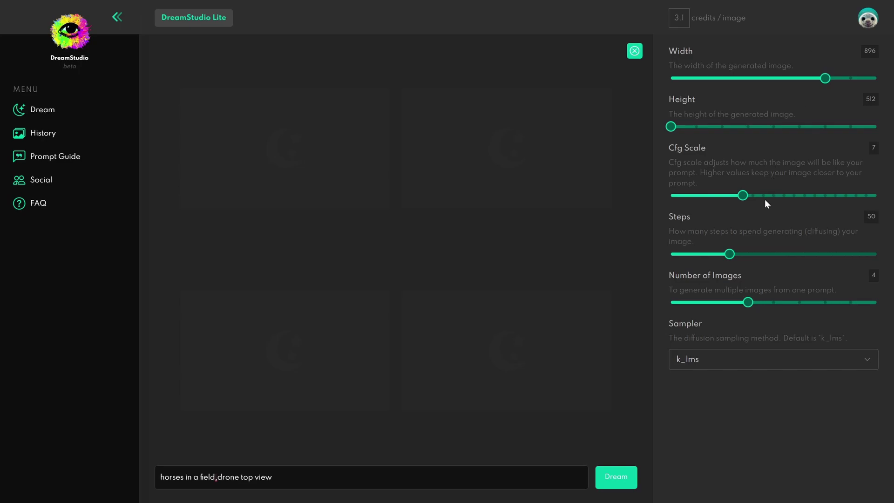
left_click(613, 480)
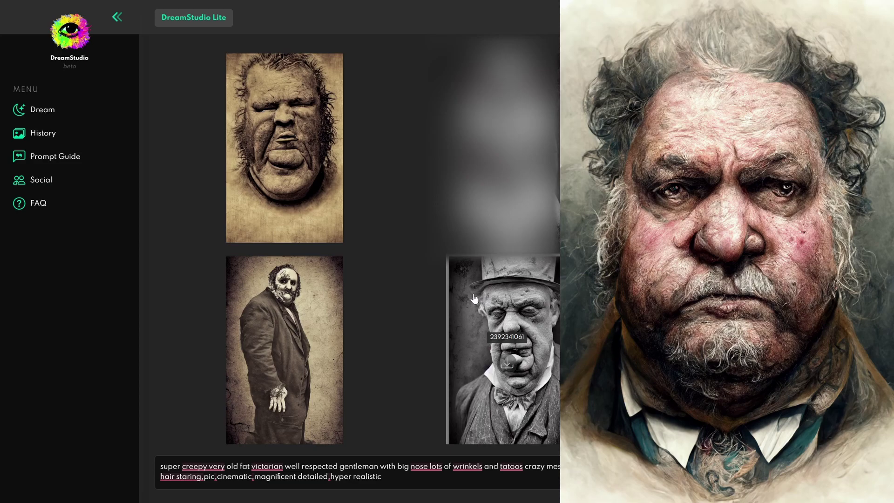
Open the Prompt Guide and scroll down through it to the Conclusion section.
left_click(72, 156)
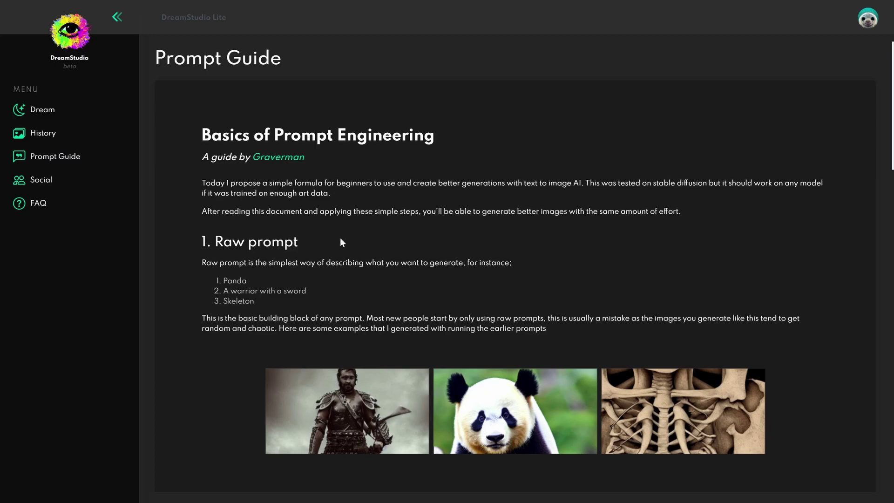
scroll(351, 241, "down", 5)
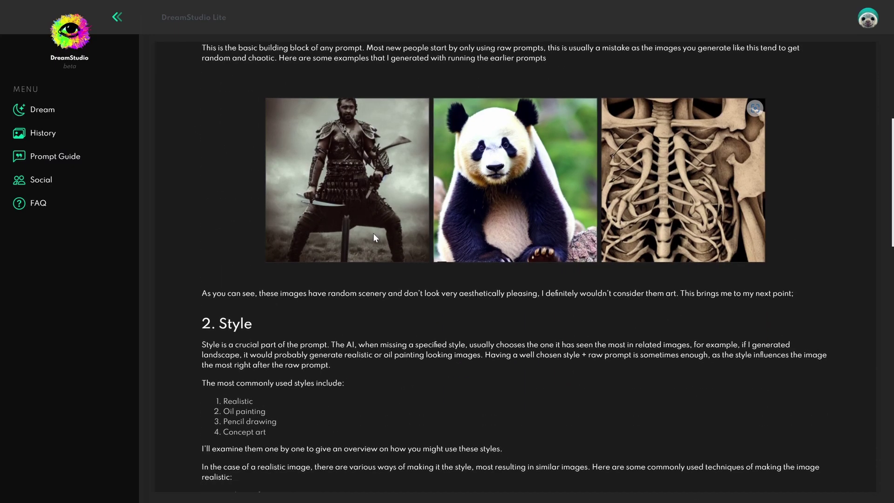
scroll(371, 233, "down", 5)
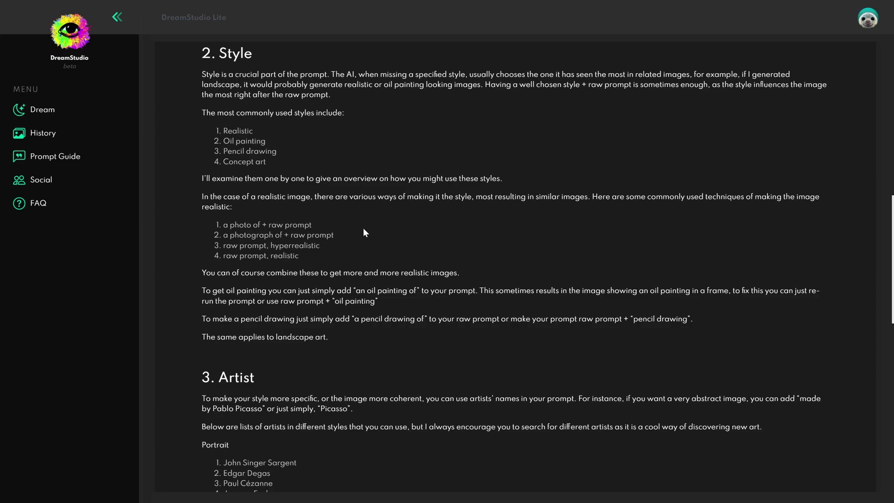
scroll(364, 228, "down", 8)
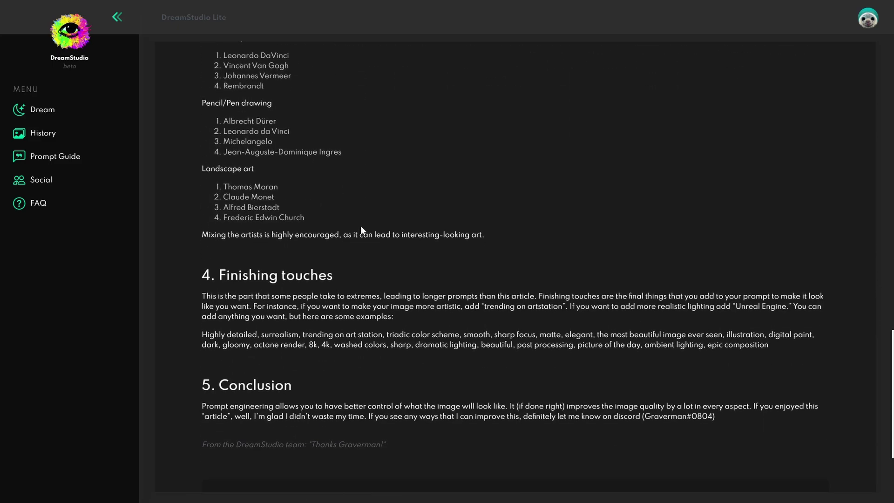
scroll(360, 226, "down", 2)
scroll(326, 224, "up", 10)
Return to the Dream page and set Number of Images to 4.
left_click(69, 116)
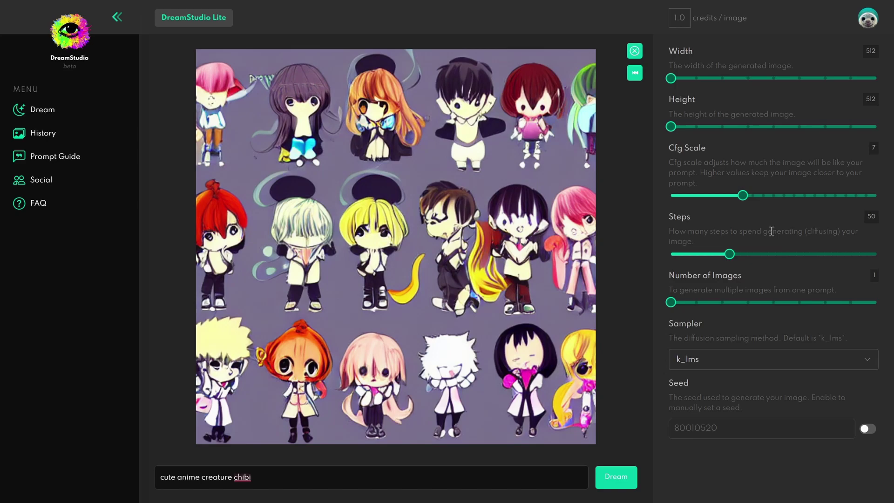
left_click_drag(673, 304, 744, 309)
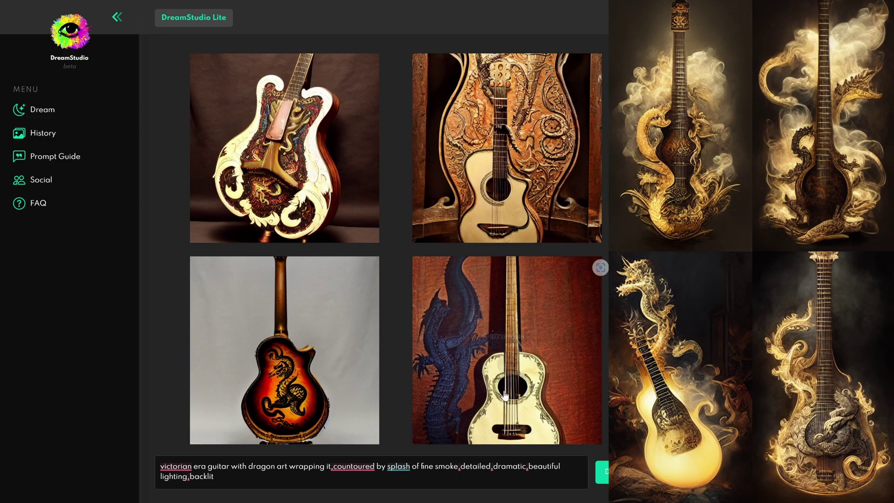
Replace the guitar prompt with the creepy Victorian Gandalf prompt and generate two image sets.
left_click(463, 473)
key("ctrl+a")
key("BackSpace")
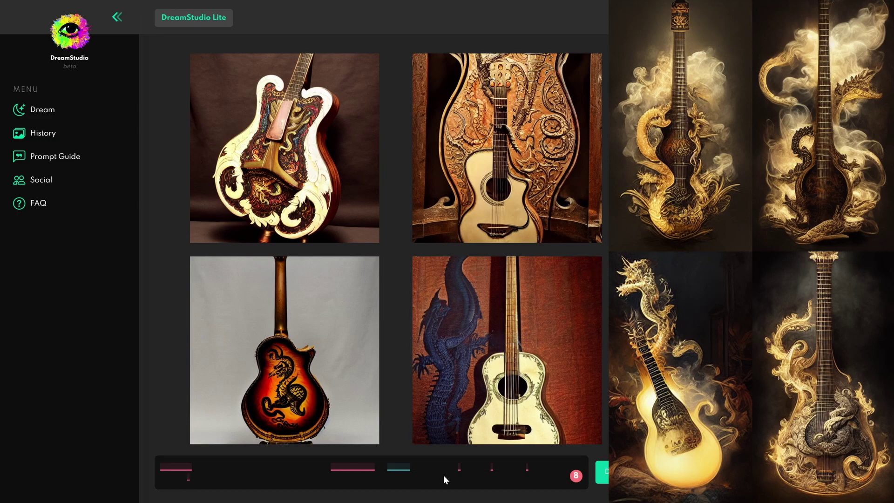
key("ctrl+z")
key("ctrl+a")
key("BackSpace")
type("super creepy very old victorian fat gandalf with big nose lots of wrinkels crazy messy hair staring,pic,cinematic,magnificent detailed,hyper realistic")
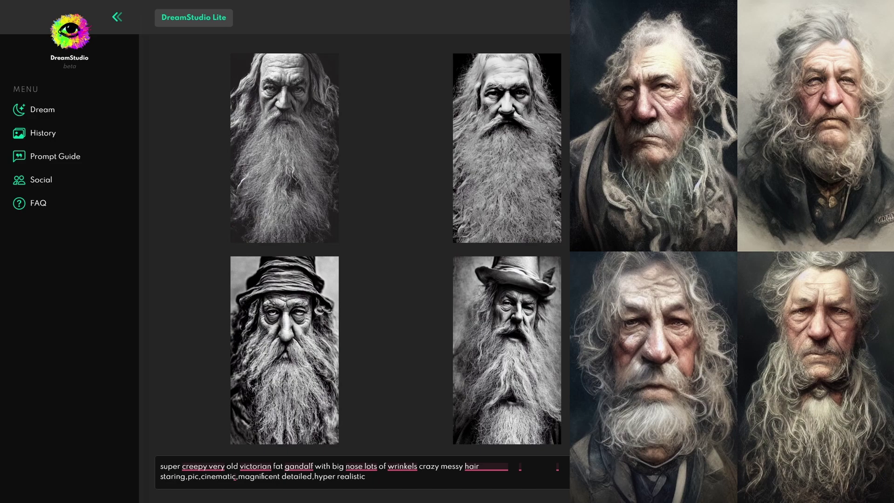
key("Return")
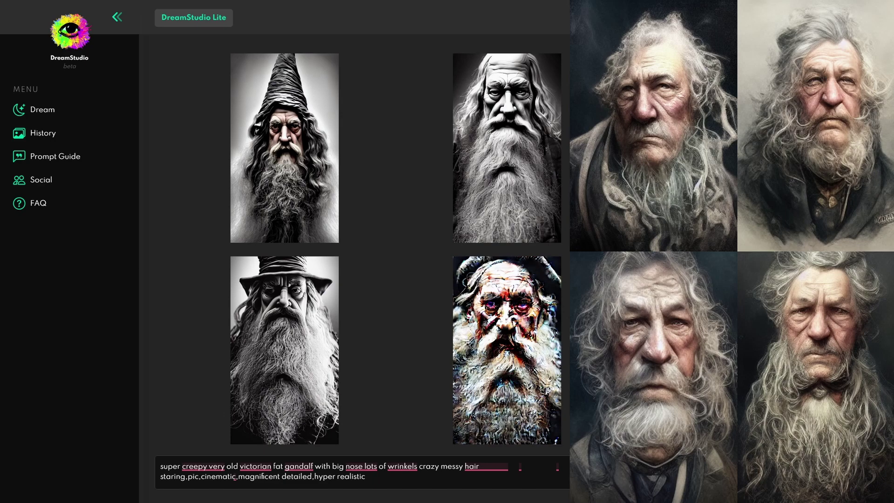
key("Return")
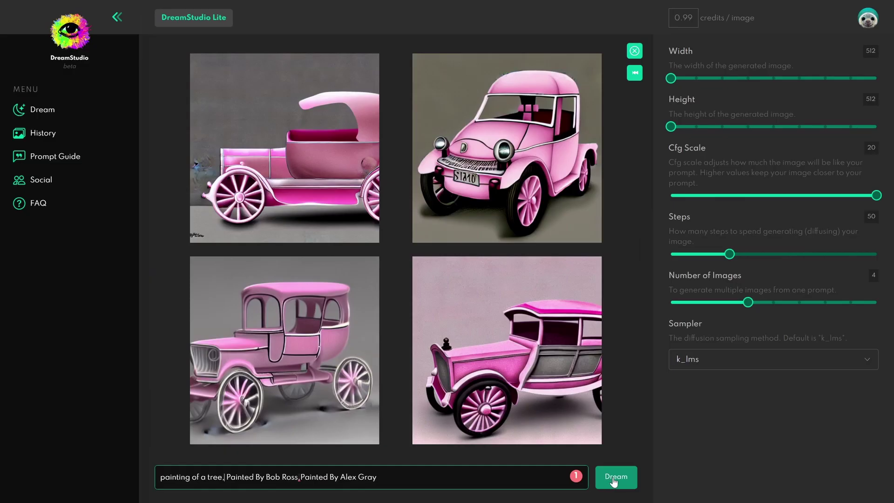
Generate four images for the chocolate truffle lady creature prompt at Cfg Scale 20.
left_click(614, 479)
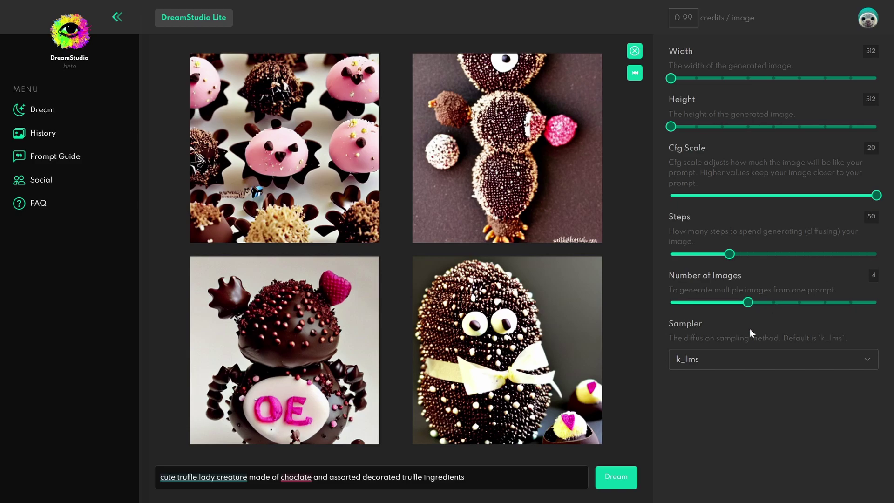
Replace the current prompt with the steampunk masquerade Victorian girl portrait prompt.
left_click(415, 476)
key("ctrl+a")
type("beautiful cyberpunk cityscape,realistic")
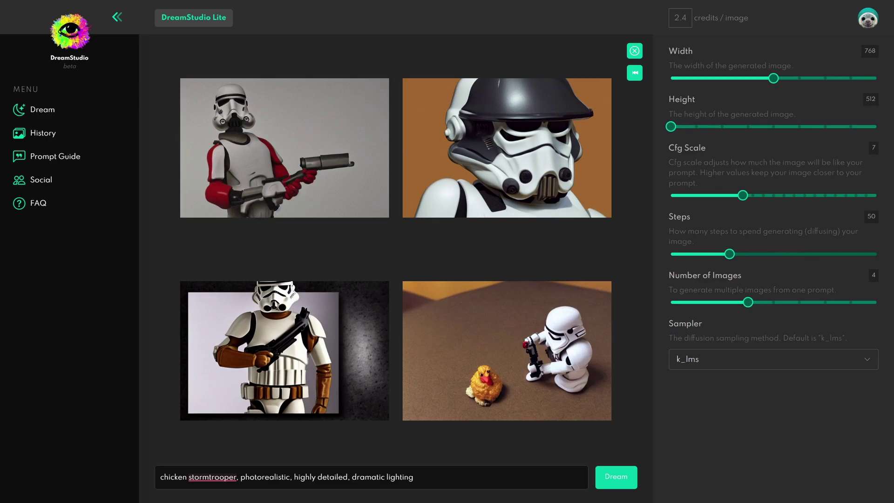
left_click(366, 477)
key("ctrl+a")
type("portrait of a cute beautiful girl wearing steampunk mascarade,victorian era, intricate details,4k,highly detailed,octane rendering")
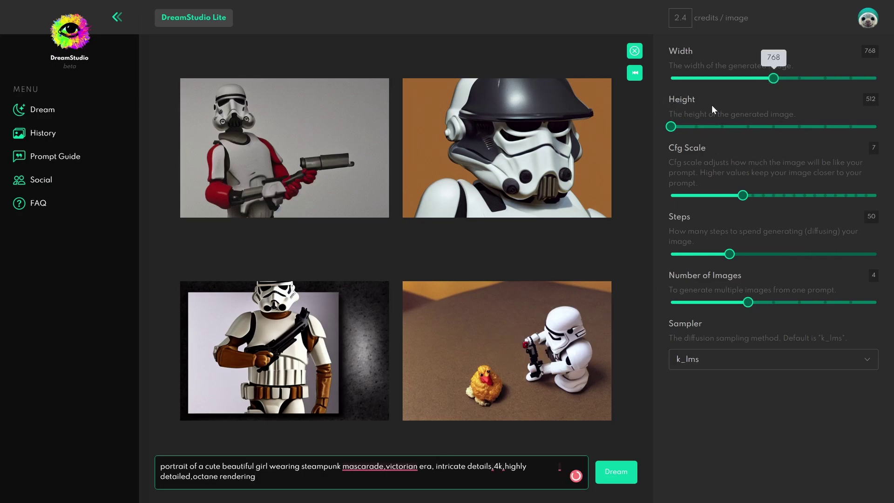
Set the image size to 576 wide by 896 high and generate the portraits.
left_click_drag(671, 126, 774, 126)
left_click_drag(773, 78, 696, 83)
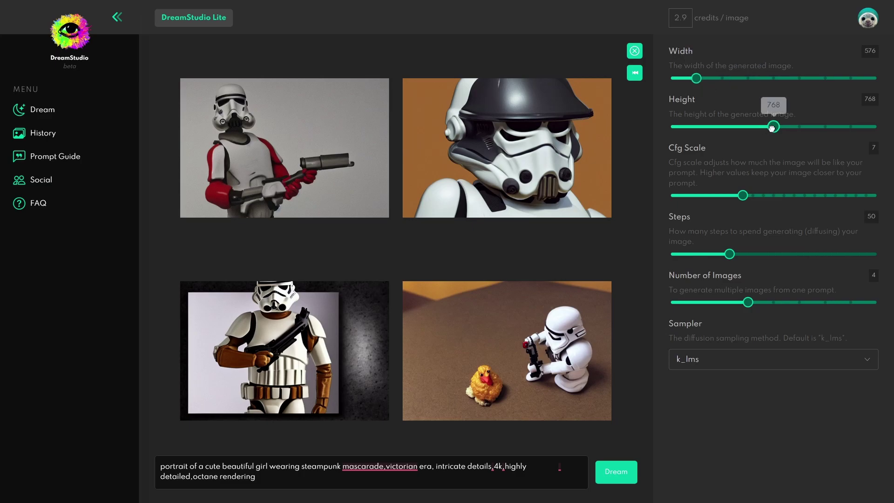
left_click_drag(774, 126, 825, 126)
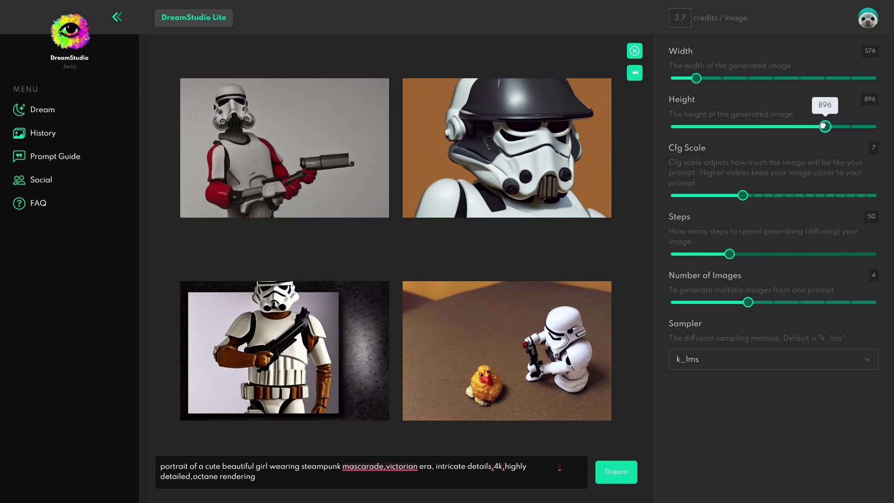
left_click(622, 475)
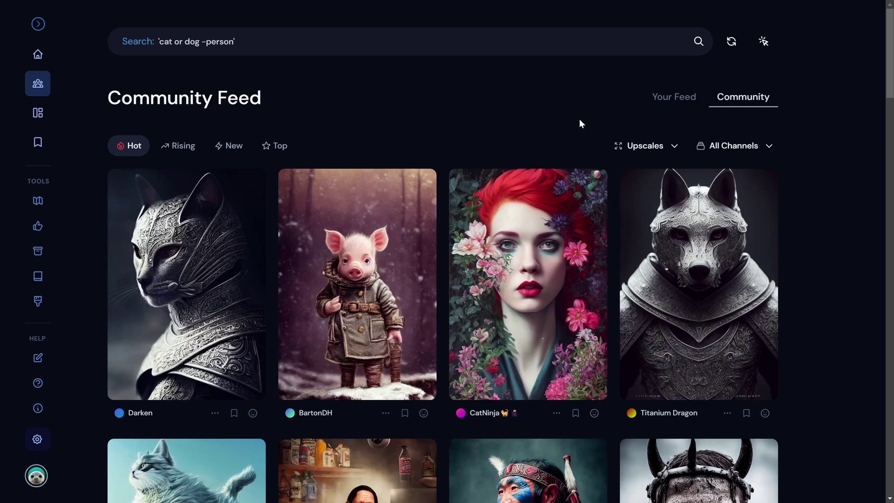
Show the top-rated community images for 'cat or dog -person' and scroll through them.
left_click(273, 146)
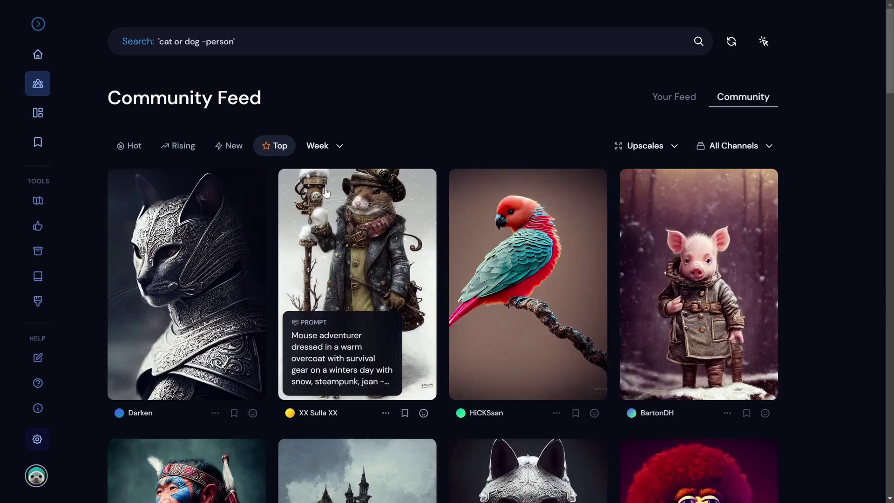
scroll(326, 192, "down", 6)
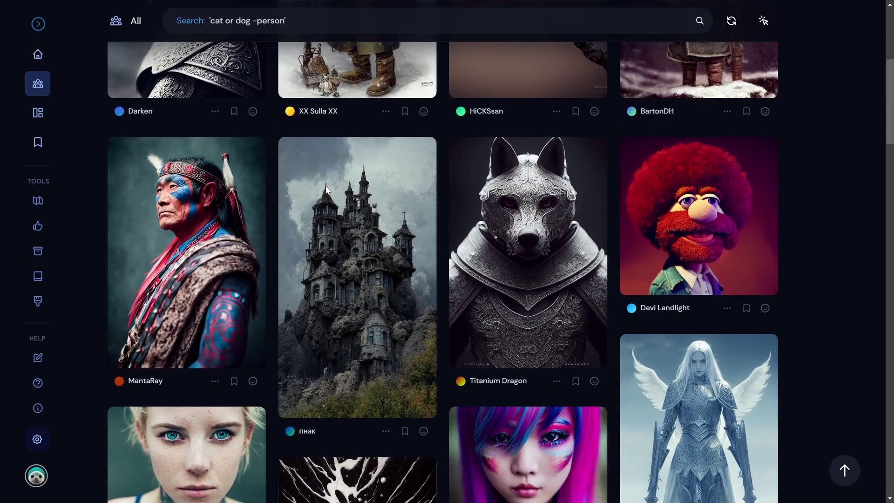
scroll(326, 190, "down", 2)
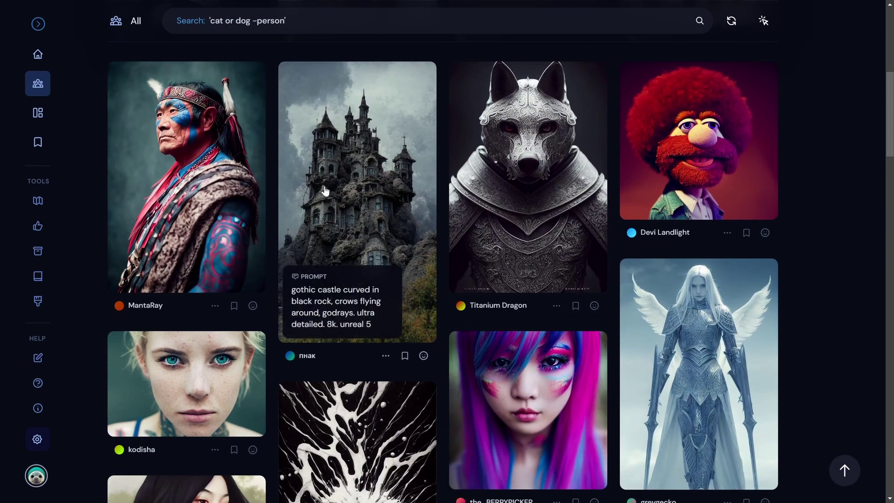
scroll(316, 189, "down", 2)
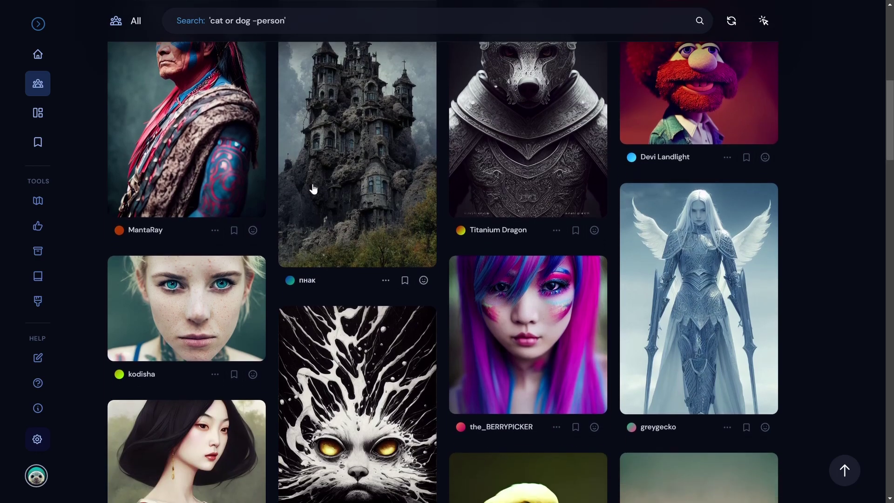
scroll(313, 189, "down", 2)
scroll(310, 191, "down", 1)
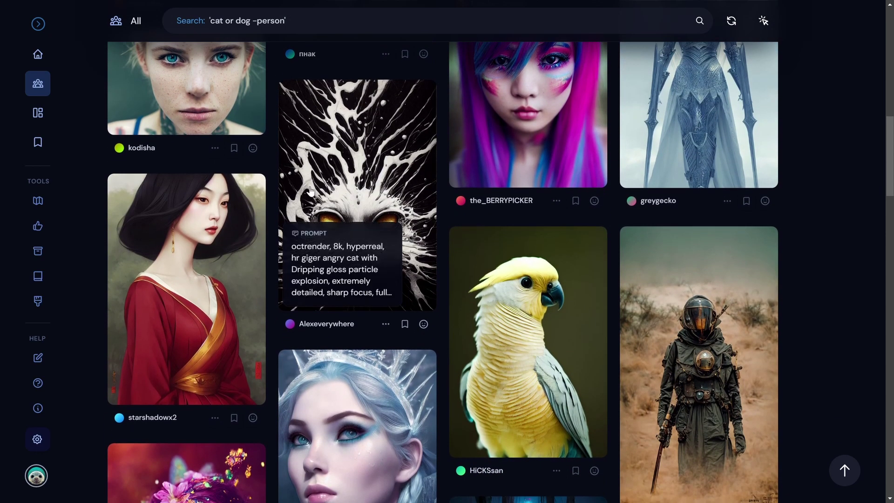
scroll(311, 191, "down", 1)
scroll(310, 190, "down", 2)
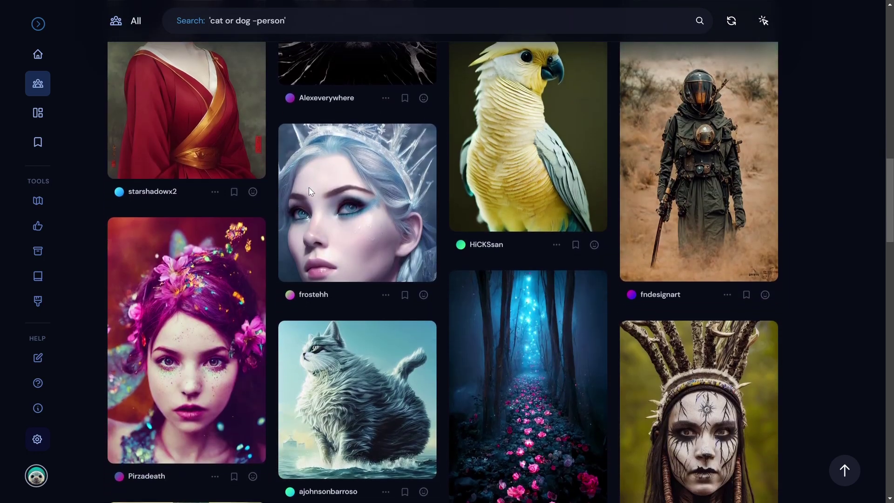
scroll(309, 191, "up", 1)
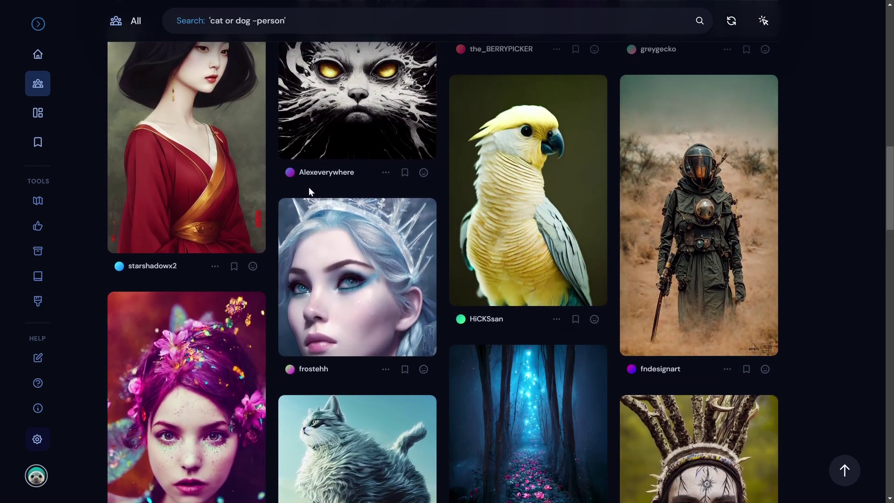
scroll(309, 191, "down", 3)
scroll(310, 191, "down", 3)
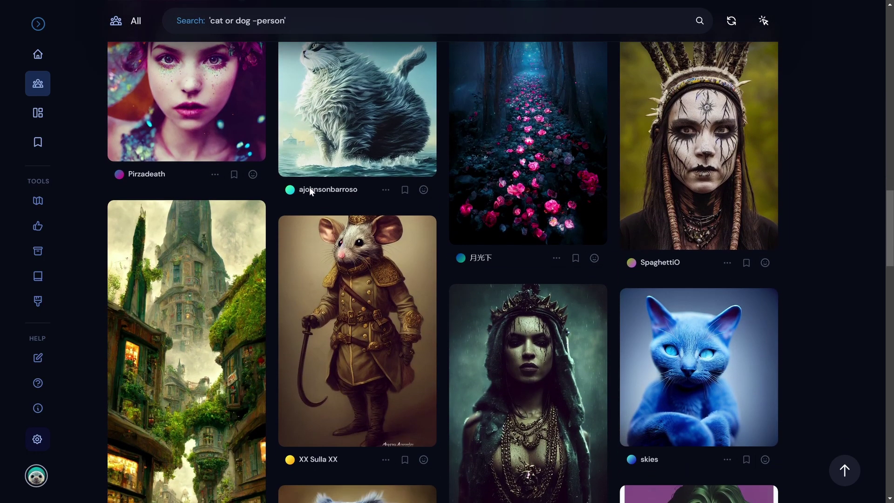
scroll(309, 191, "down", 1)
scroll(309, 186, "down", 5)
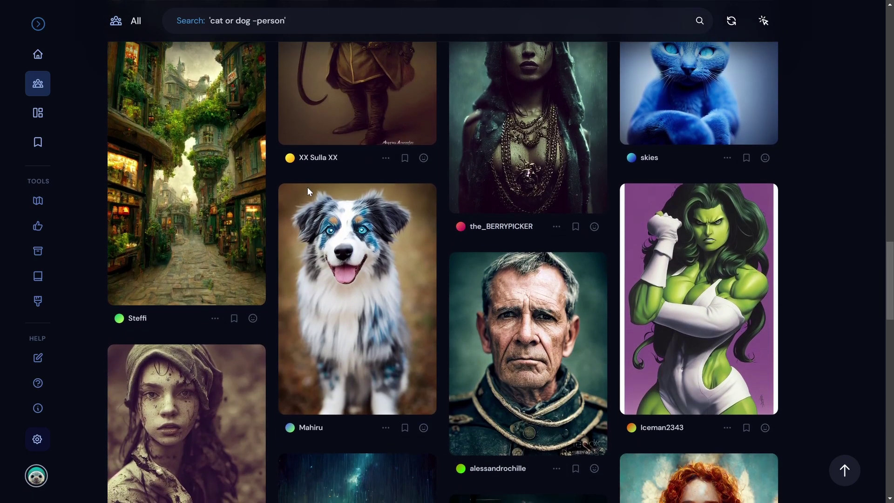
scroll(308, 188, "down", 4)
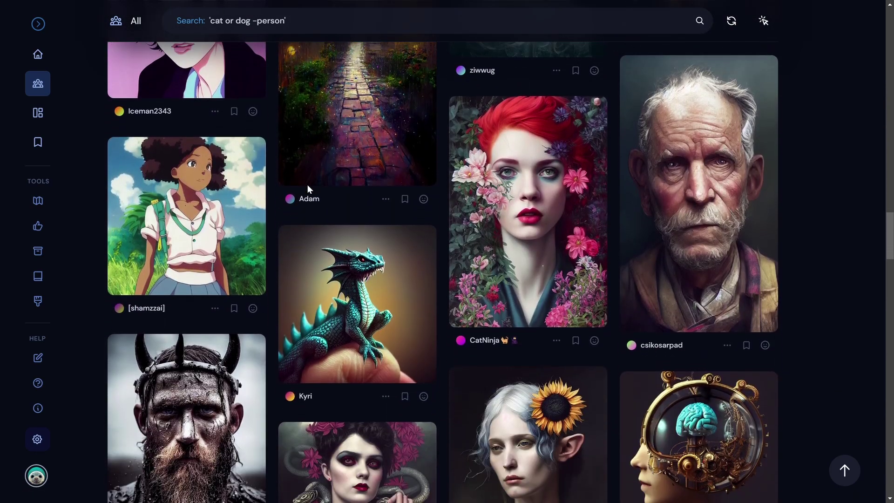
Keep scrolling the feed, reading the prompts on several image cards.
mouse_move(307, 187)
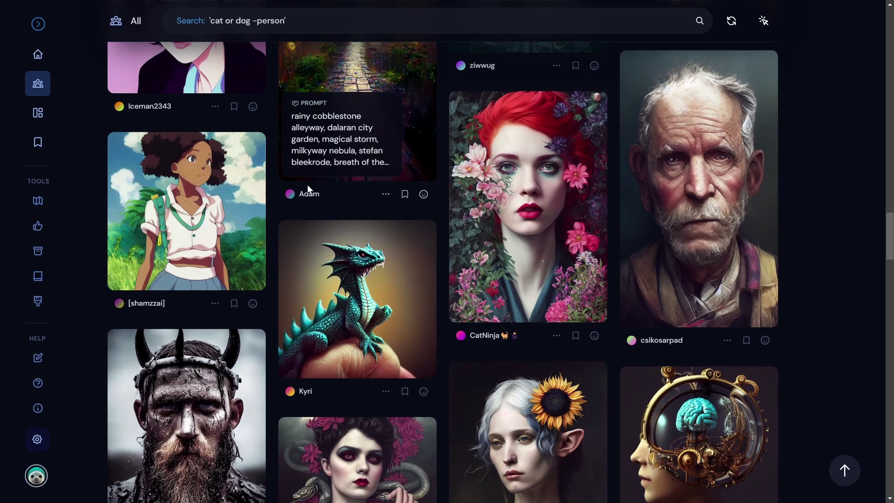
scroll(308, 188, "down", 2)
scroll(309, 186, "down", 1)
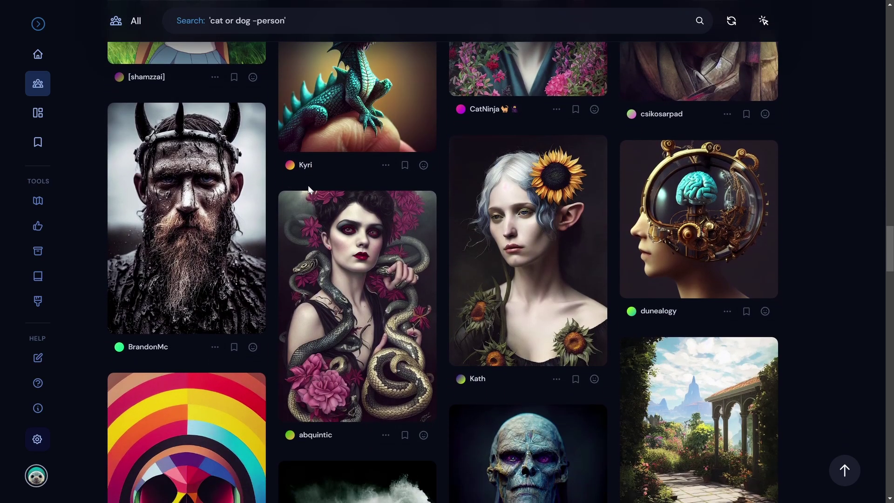
mouse_move(323, 204)
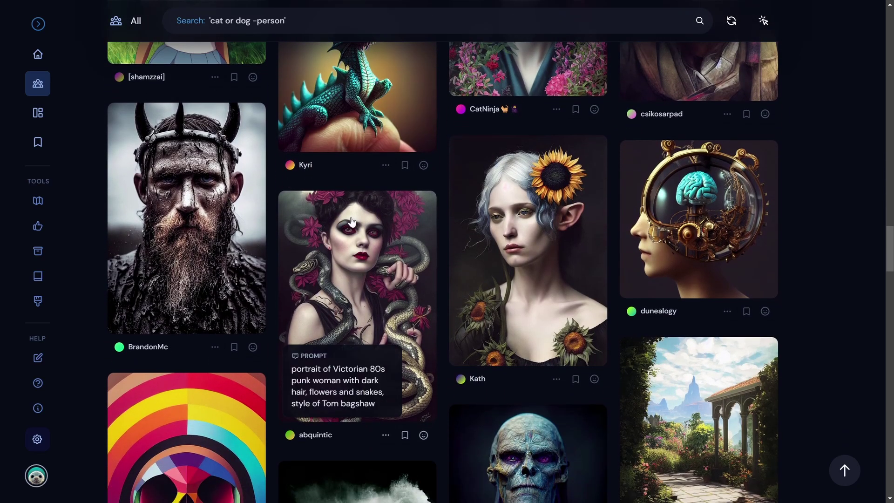
scroll(351, 219, "down", 3)
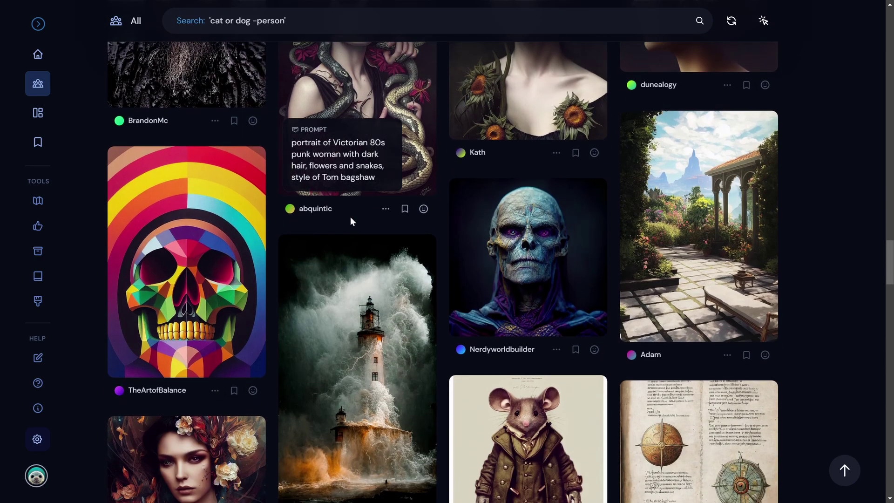
scroll(357, 237, "down", 1)
mouse_move(361, 242)
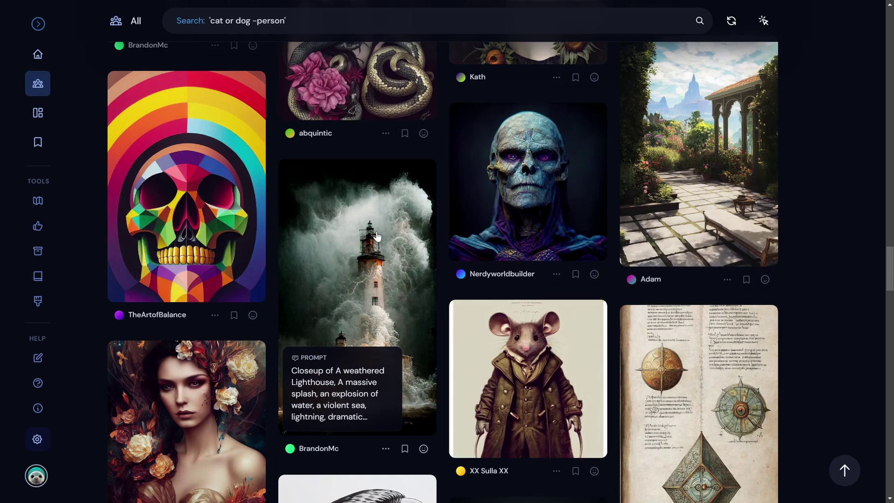
scroll(377, 236, "down", 5)
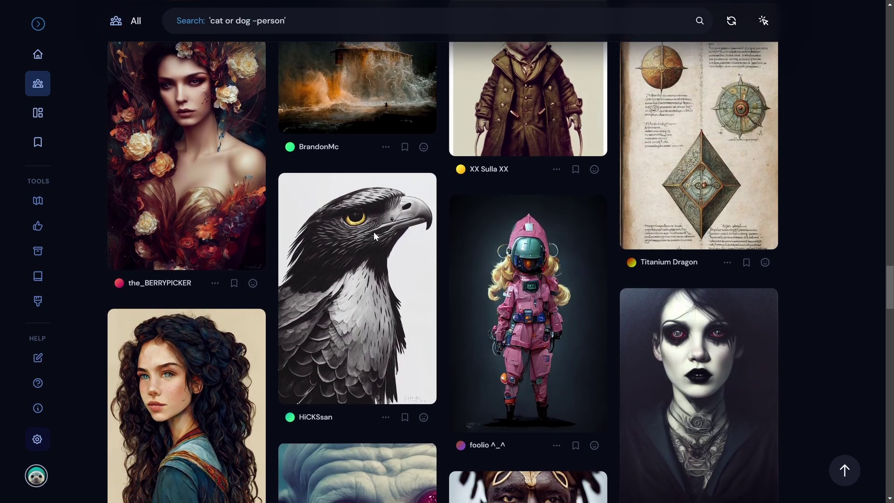
scroll(373, 231, "down", 4)
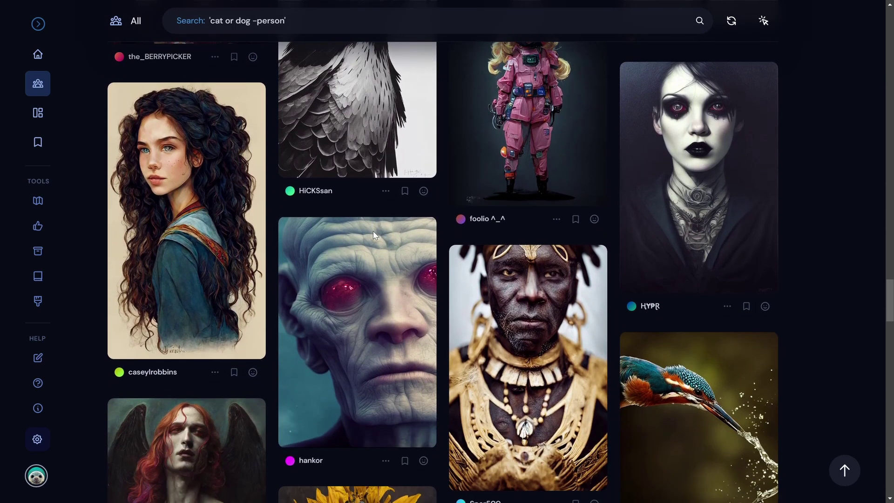
scroll(373, 231, "down", 6)
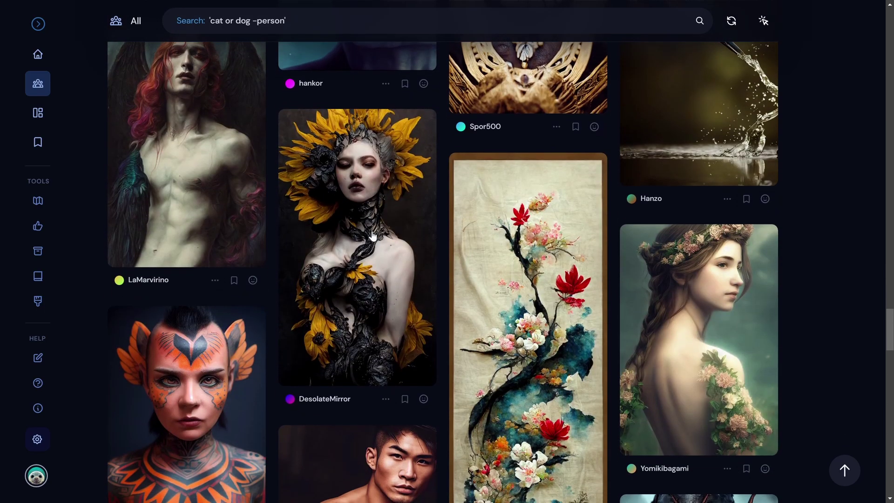
scroll(372, 231, "down", 5)
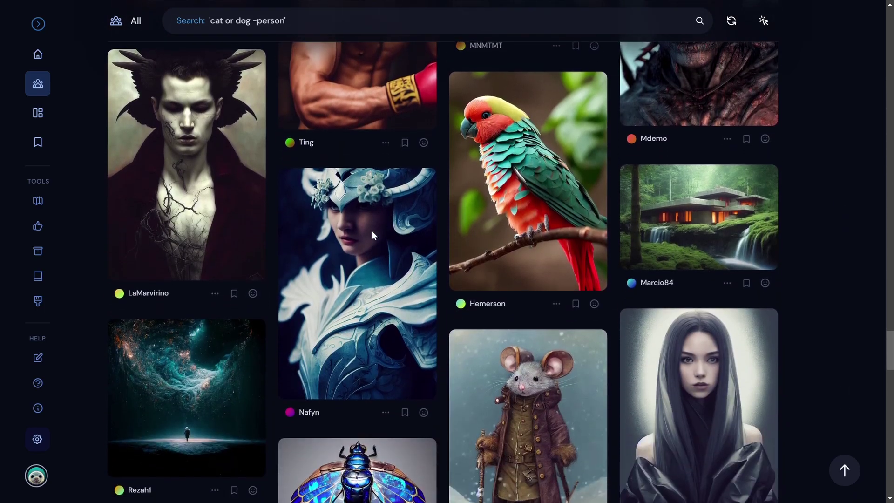
scroll(372, 230, "down", 3)
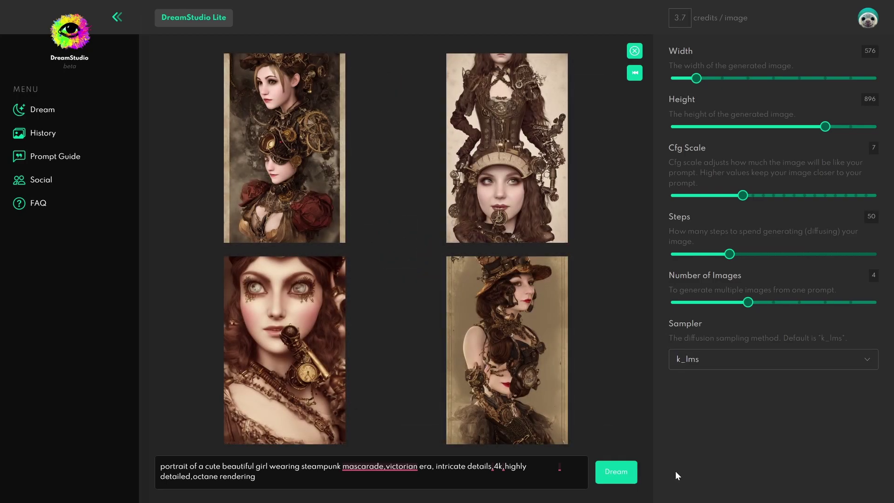
Review the four finished steampunk portrait results in DreamStudio.
mouse_move(595, 416)
Paste the woods-creature prompt, lower the height from 896 to 768, and generate four images.
key("ctrl+a")
type("adorable highlighted dark magical creature of the woods with wierd anatomy lit up by voumetric lighting,fluffy, wierd beautiful bioluminescence horns,funny hands and legs, glowing eyes,smiling with cute white teeh,highly detailed,super realistic,cinematic lighting,dramatic,eeerie woodn forest at night background")
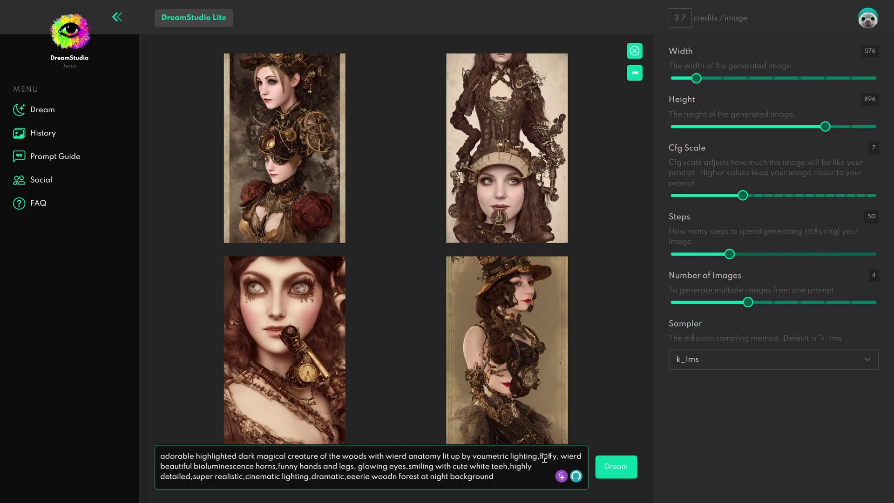
left_click(618, 468)
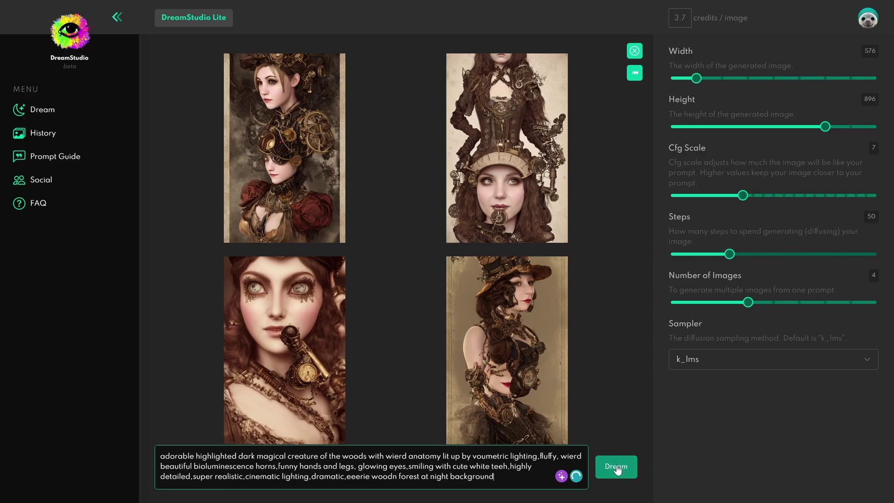
left_click_drag(828, 130, 785, 134)
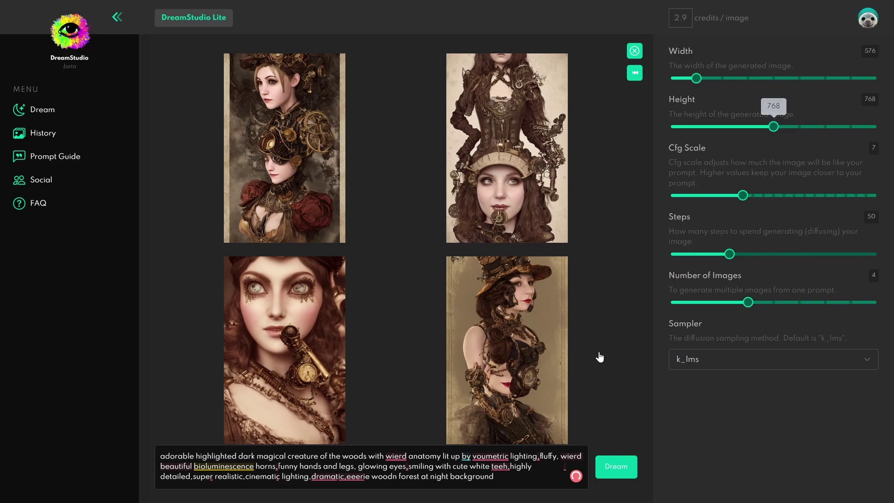
left_click(616, 468)
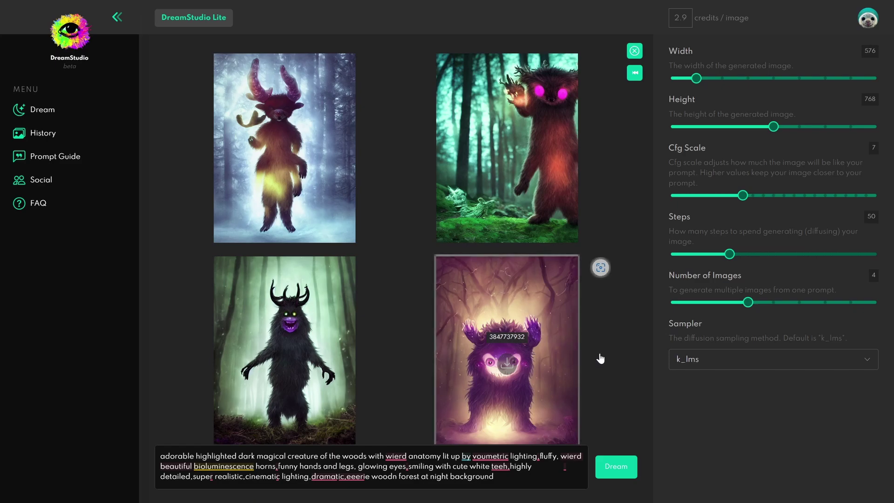
Regenerate the dark magical creature prompt twice at 576×768 for two new batches of four images.
left_click(619, 464)
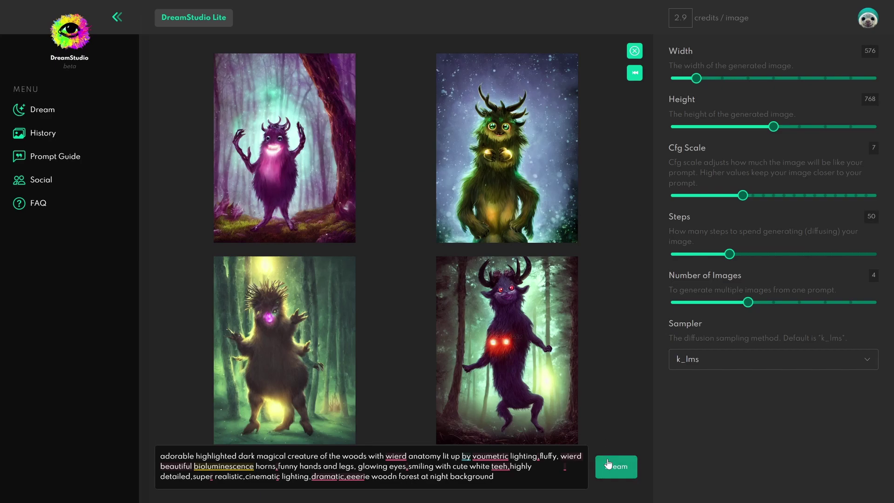
left_click(616, 469)
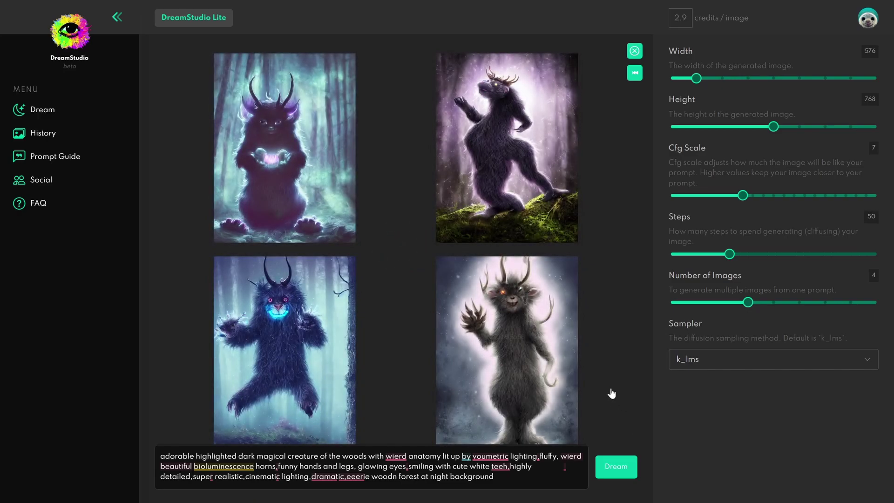
mouse_move(597, 383)
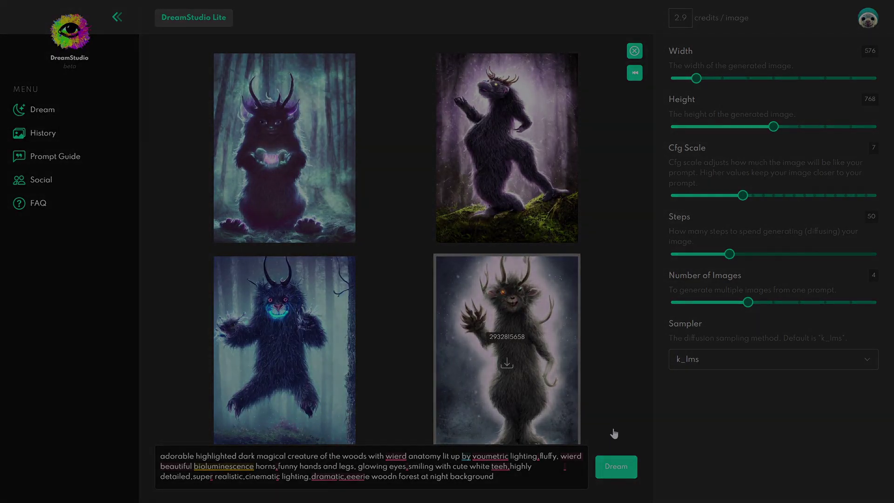